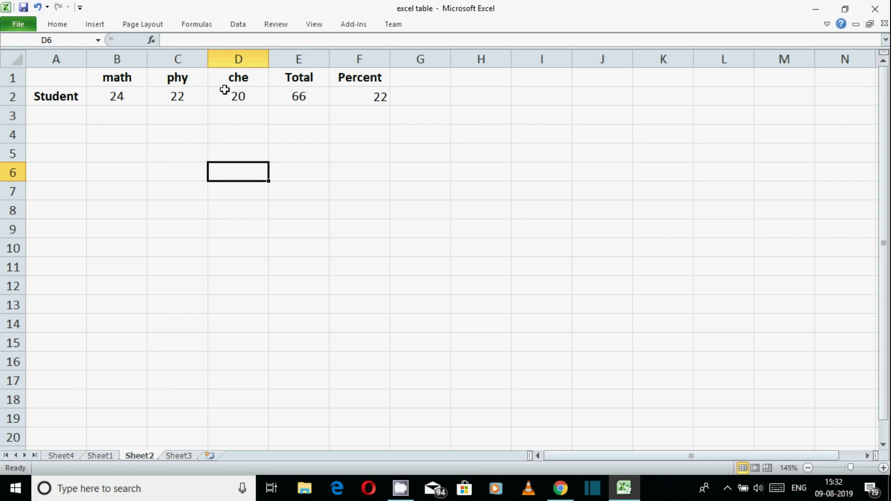
# Review the student's math, phy and che marks in B2:D2 and the Total and Percent columns.
pyautogui.moveTo(105, 97); pyautogui.dragTo(231, 100)
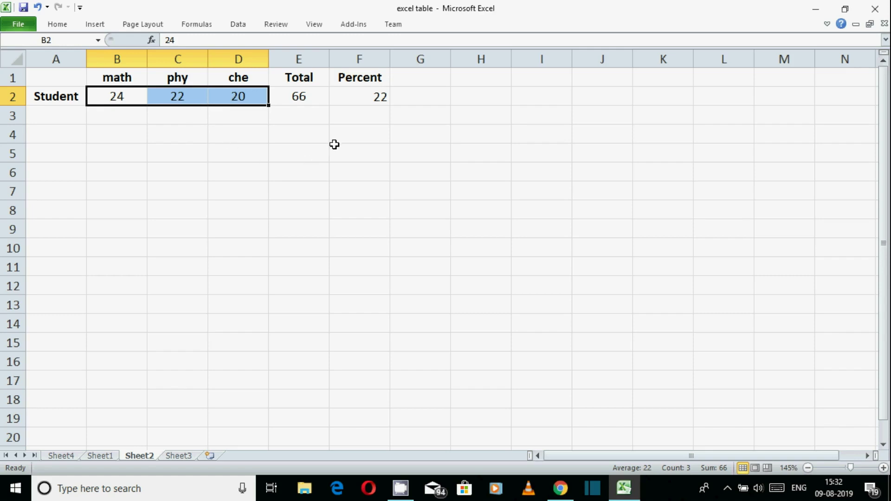
pyautogui.click(316, 81)
pyautogui.click(357, 80)
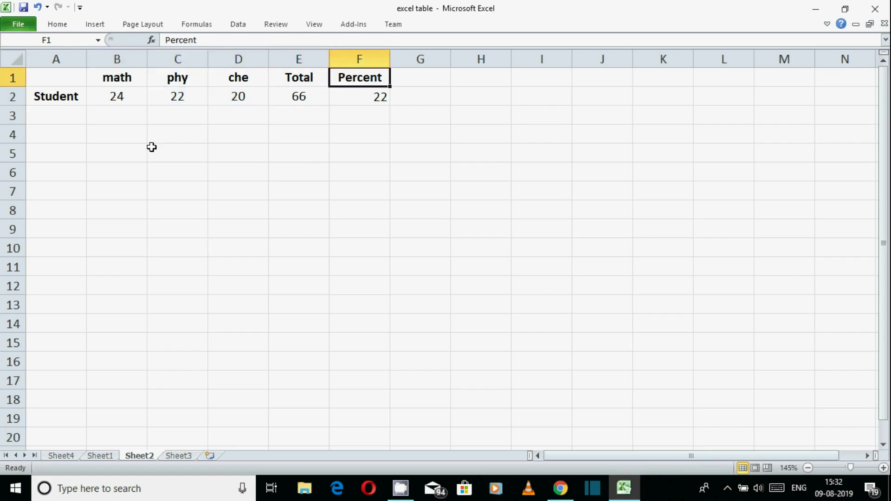
pyautogui.moveTo(97, 98); pyautogui.dragTo(222, 101)
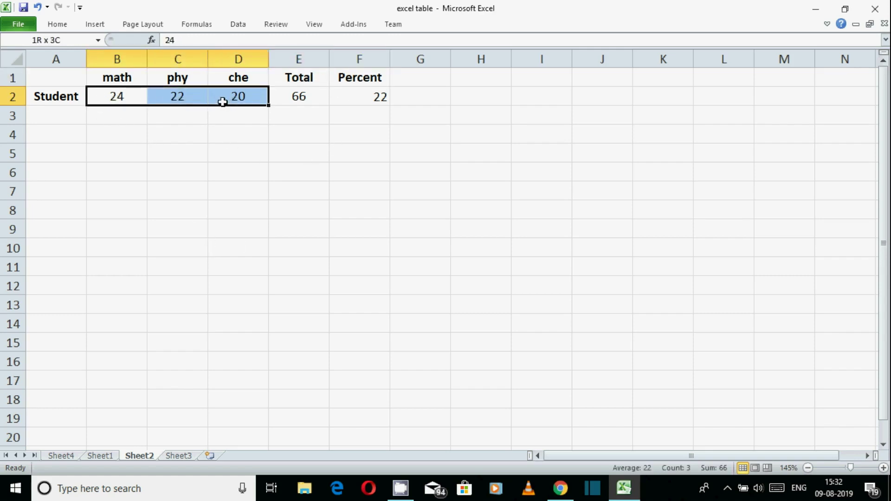
pyautogui.click(78, 97)
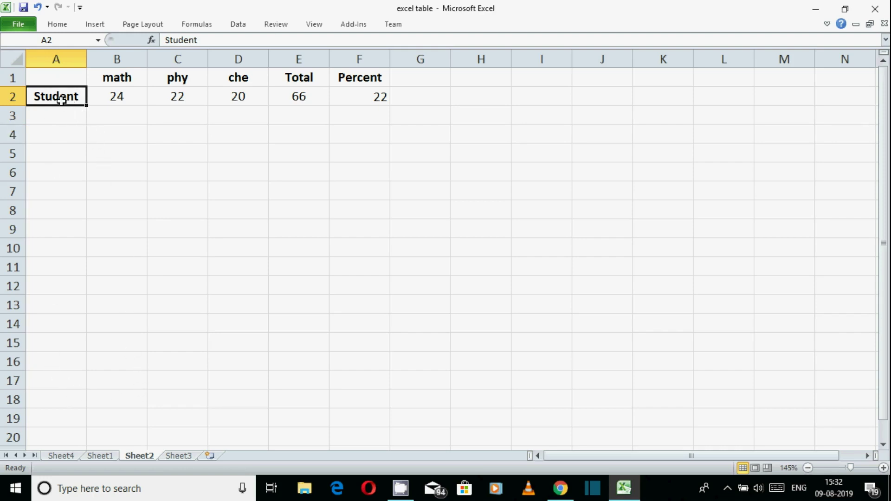
pyautogui.moveTo(116, 96); pyautogui.dragTo(220, 99)
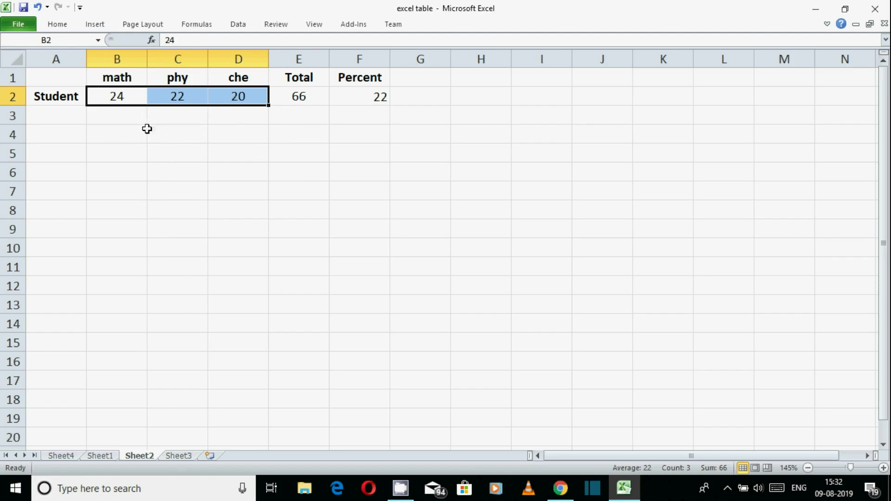
pyautogui.click(127, 139)
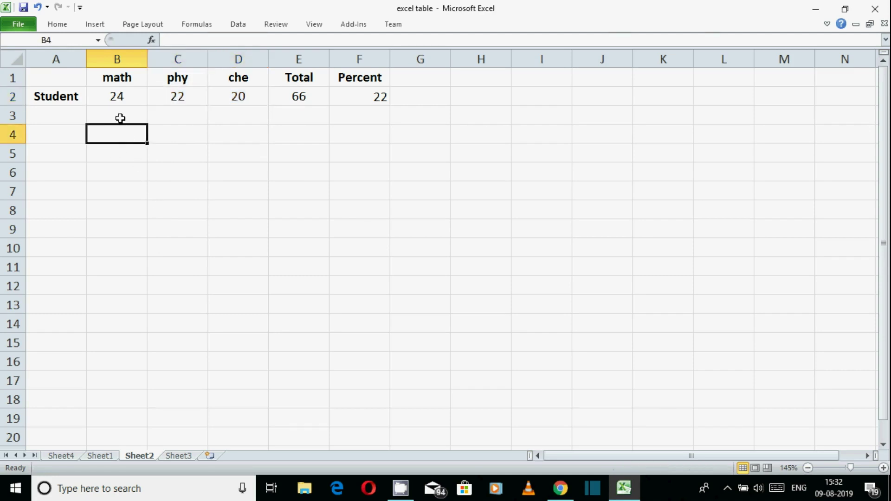
pyautogui.moveTo(107, 96); pyautogui.dragTo(235, 96)
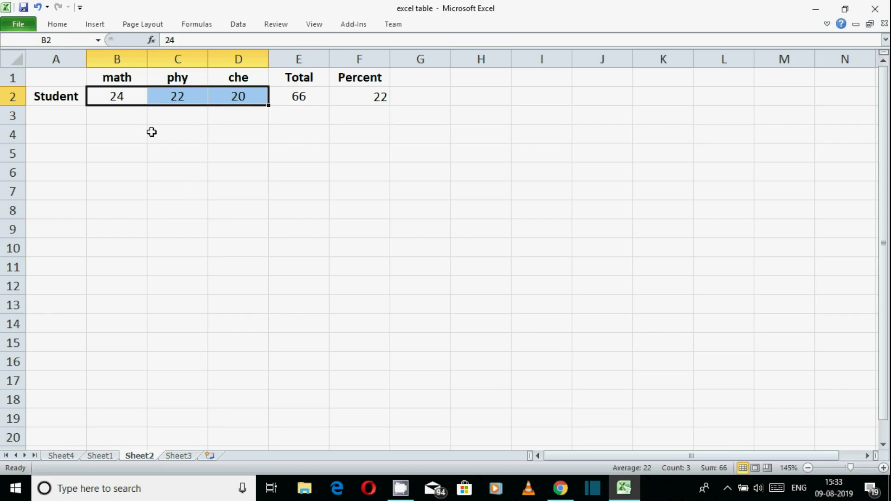
pyautogui.click(144, 149)
# Create a What-If scenario named 1st term exam with the marks in B2:D2 as its changing cells.
pyautogui.click(247, 23)
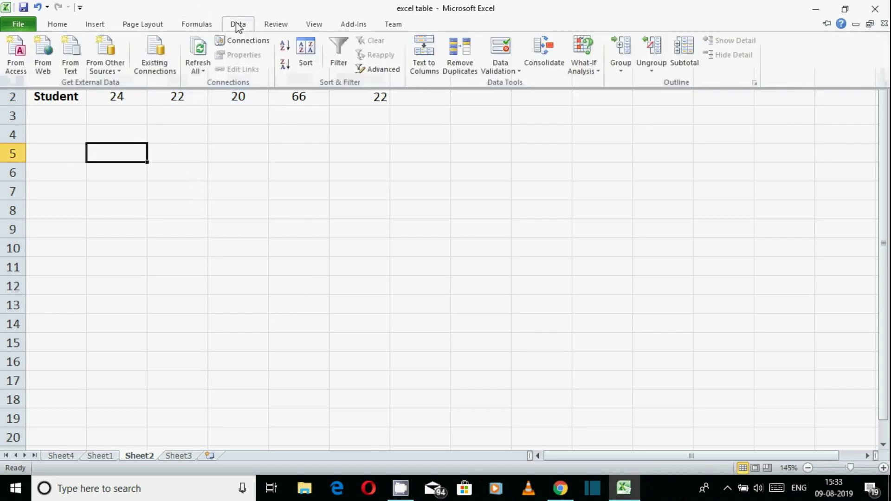
pyautogui.click(587, 70)
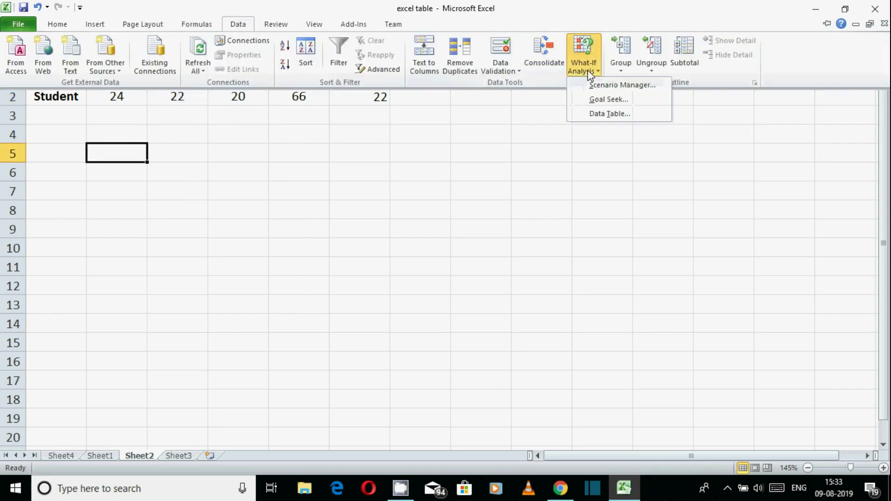
pyautogui.click(622, 86)
pyautogui.moveTo(609, 80); pyautogui.dragTo(576, 104)
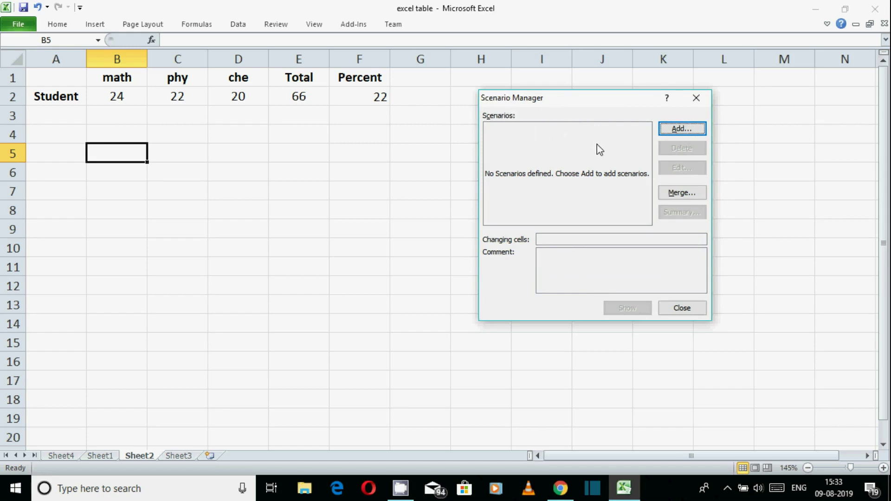
pyautogui.click(680, 129)
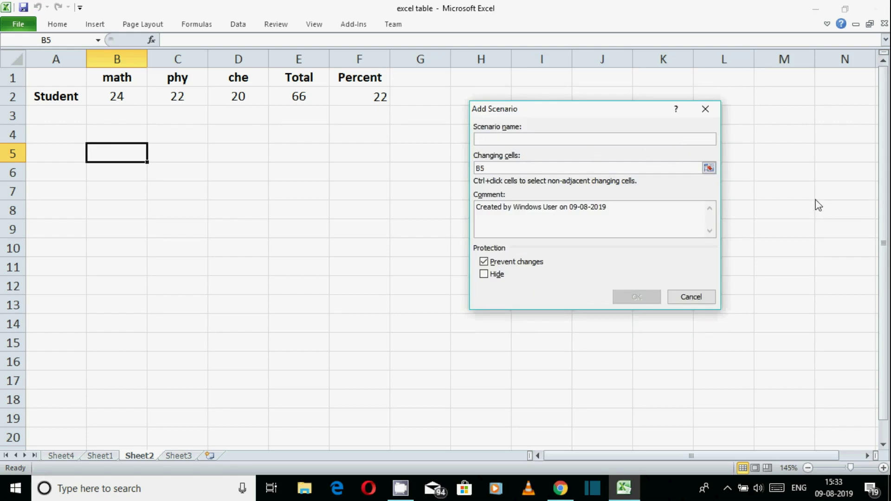
pyautogui.write('1st term exam')
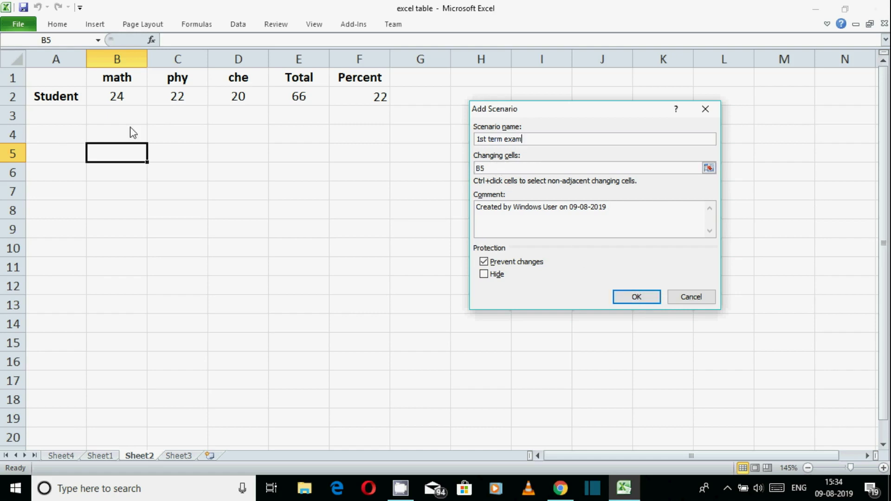
pyautogui.click(709, 168)
pyautogui.moveTo(113, 94); pyautogui.dragTo(219, 94)
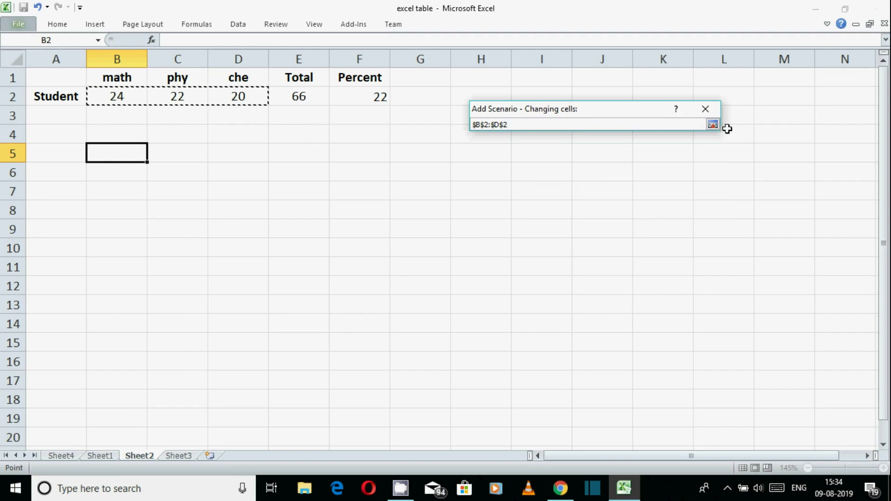
pyautogui.click(713, 124)
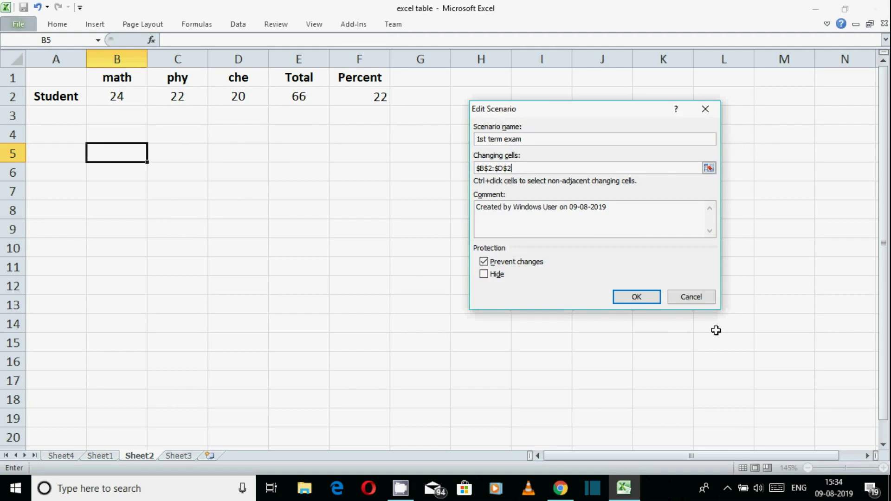
pyautogui.click(636, 297)
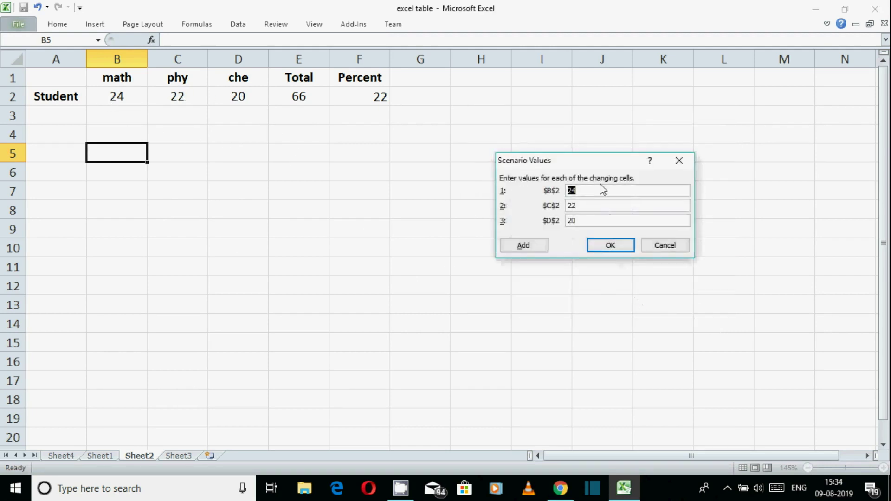
# Set the 1st term exam scenario values to 55 for B2, 66 for C2 and 99 for D2.
pyautogui.moveTo(593, 160); pyautogui.dragTo(631, 145)
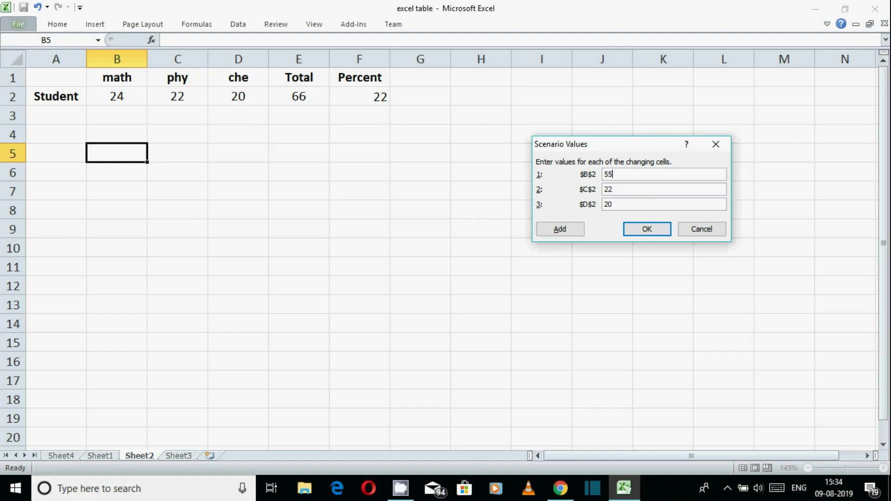
pyautogui.press('Tab')
pyautogui.click(565, 229)
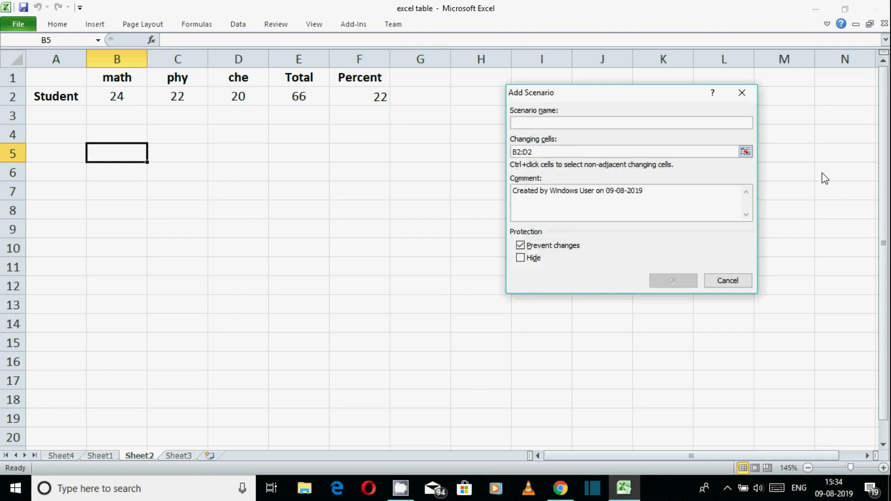
# Add a scenario named 2nd term exam for B2:D2 with the values 63, 57 and 59.
pyautogui.write('2nd term exam')
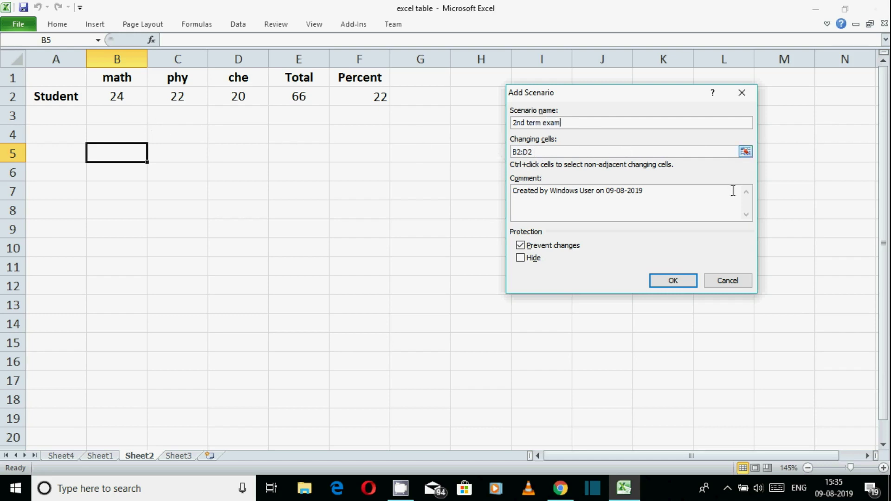
pyautogui.click(674, 281)
pyautogui.moveTo(593, 151); pyautogui.dragTo(603, 132)
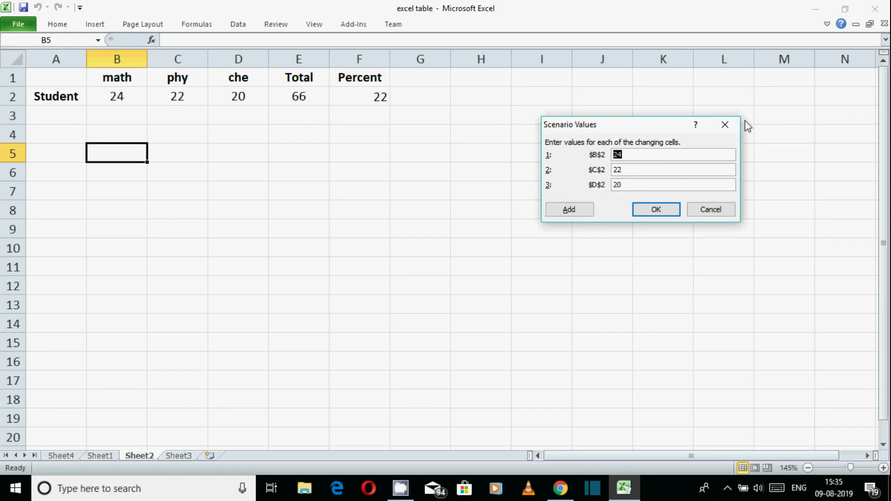
pyautogui.write('63')
pyautogui.press('Tab')
pyautogui.write('57')
pyautogui.press('Tab')
pyautogui.write('59')
pyautogui.click(575, 212)
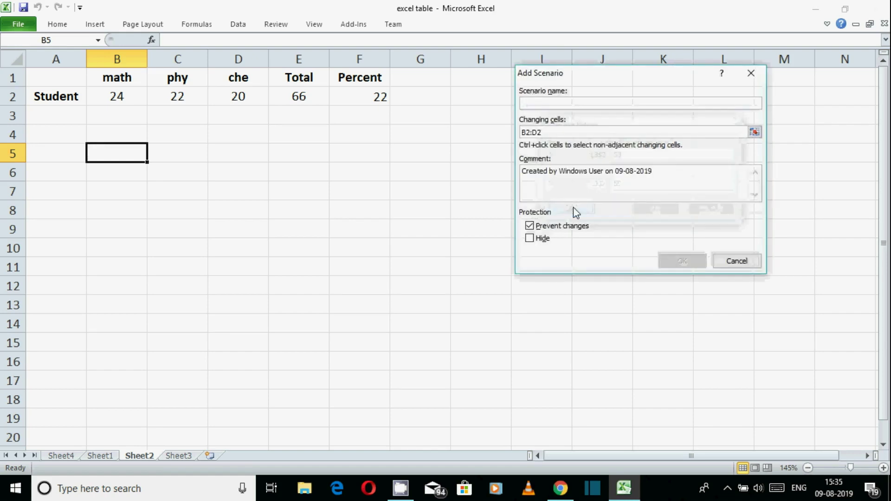
# Add a scenario named 3rd term exam for B2:D2 with the values 87, 68 and 83.
pyautogui.write('3rd term exam')
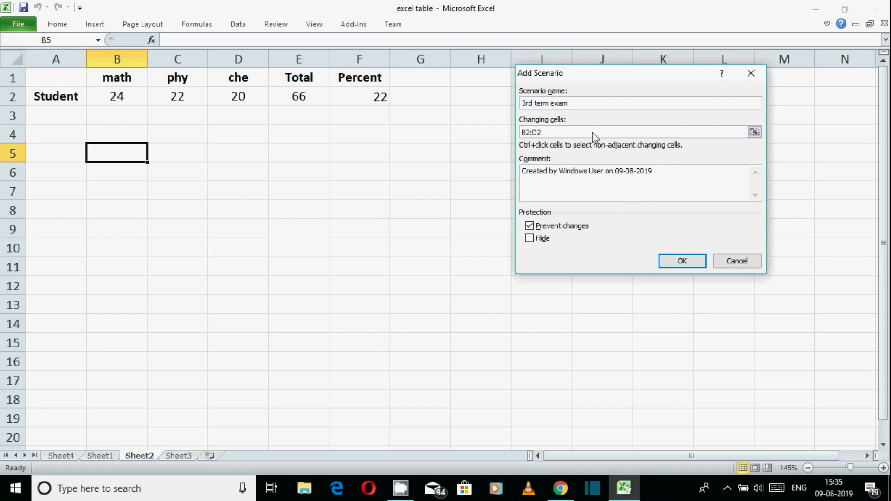
pyautogui.click(689, 259)
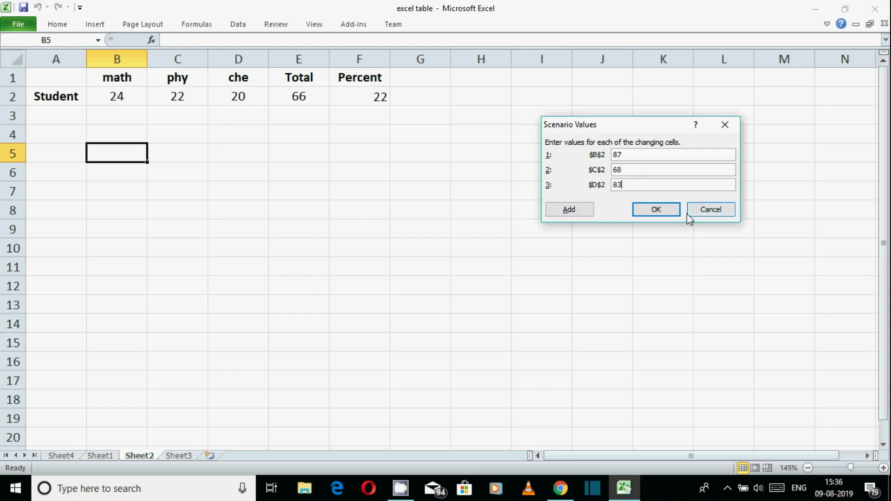
pyautogui.click(655, 211)
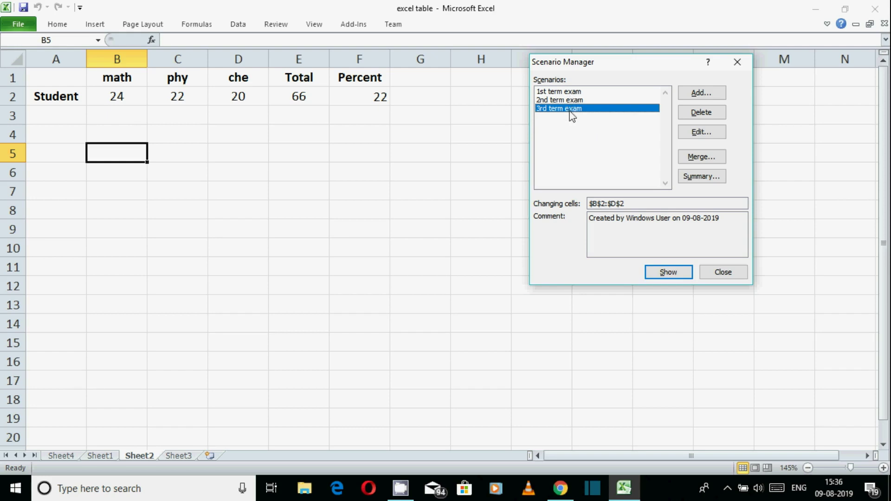
# Show the 1st, 2nd and 3rd term exam scenarios in turn on the sheet.
pyautogui.click(564, 92)
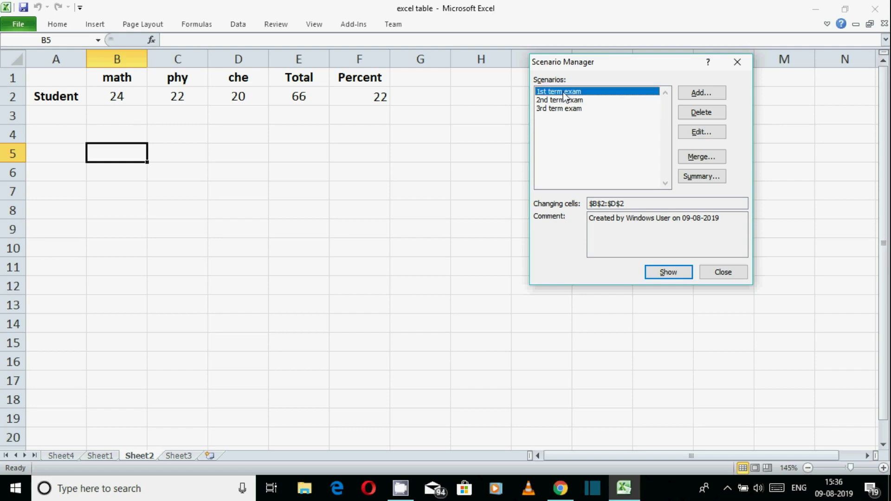
pyautogui.doubleClick(564, 93)
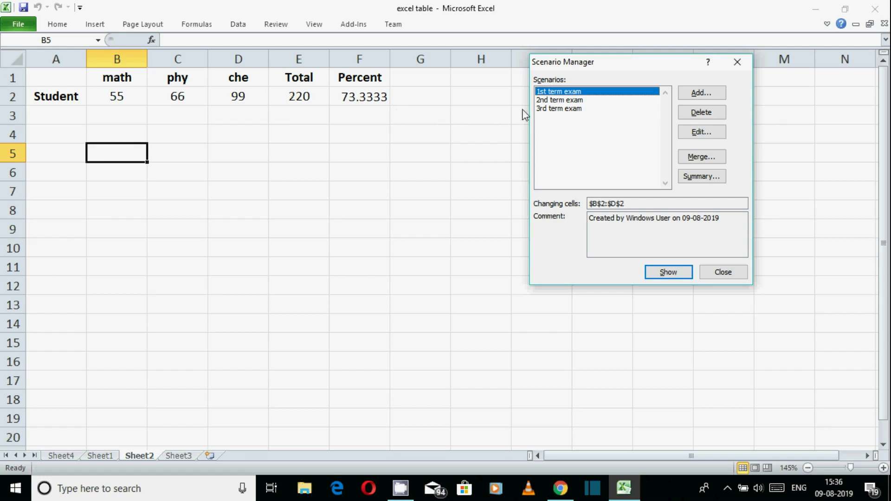
pyautogui.doubleClick(555, 100)
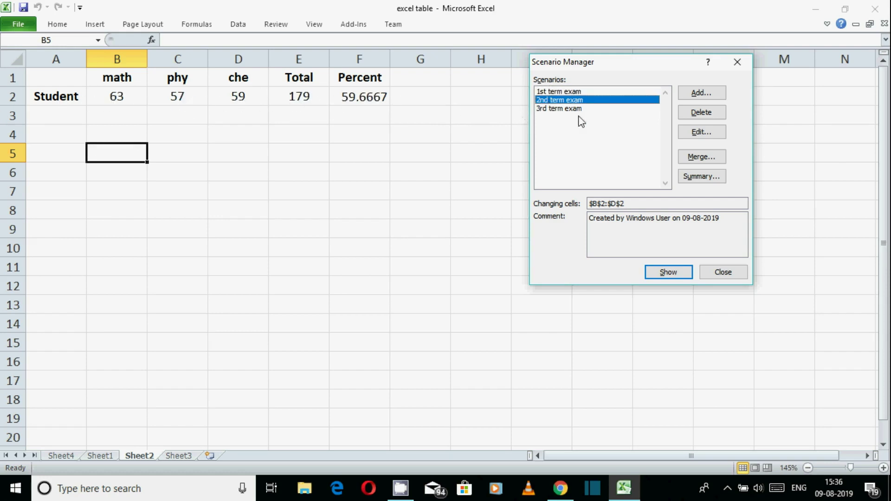
pyautogui.doubleClick(564, 110)
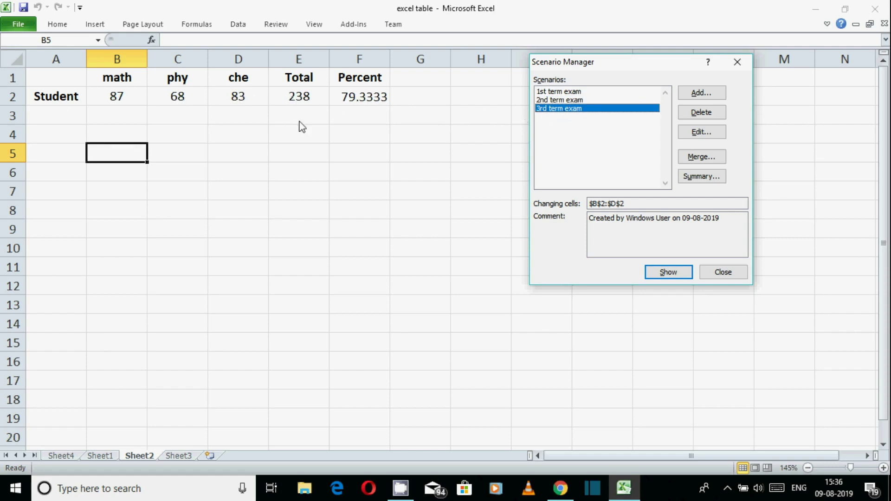
# Switch repeatedly among the three term exam scenarios to compare marks, Total and Percent, ending with the 3rd term exam shown.
pyautogui.click(552, 93)
pyautogui.doubleClick(552, 93)
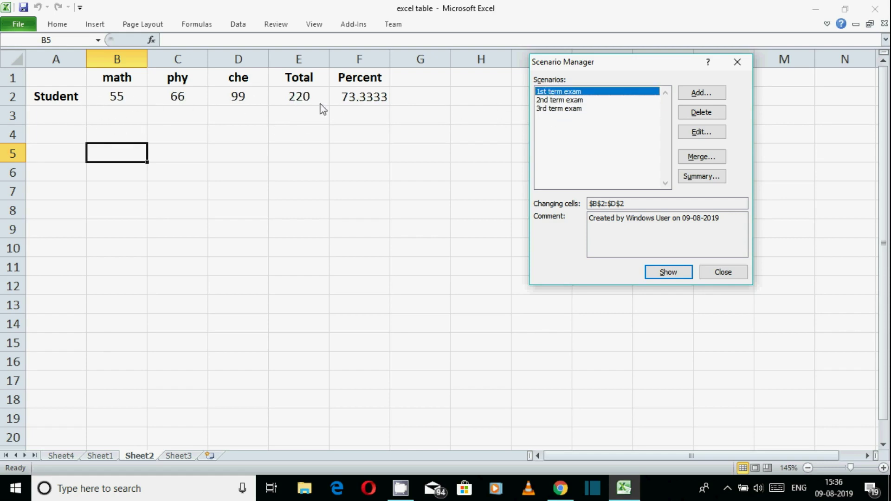
pyautogui.doubleClick(570, 100)
pyautogui.doubleClick(571, 109)
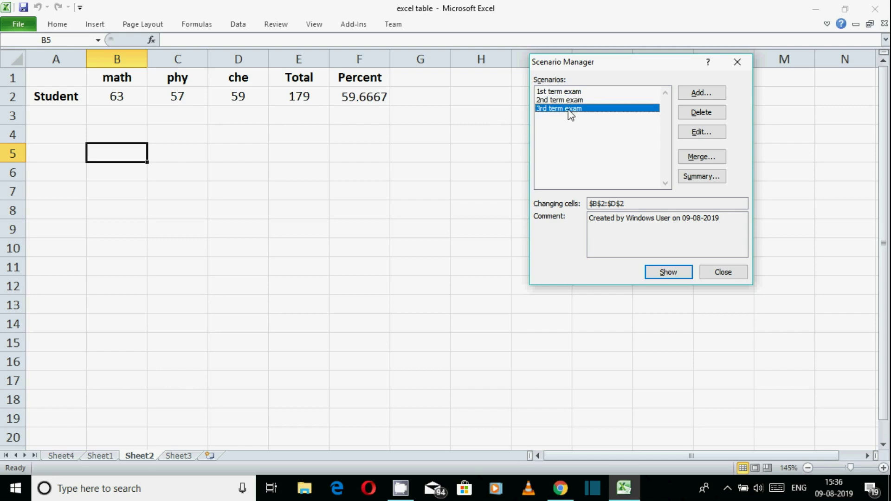
pyautogui.click(570, 100)
pyautogui.click(570, 91)
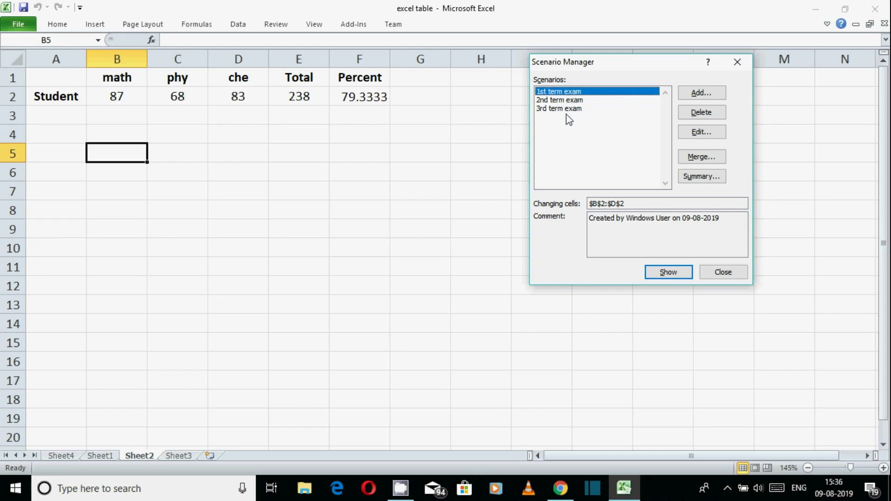
pyautogui.doubleClick(570, 92)
pyautogui.doubleClick(573, 100)
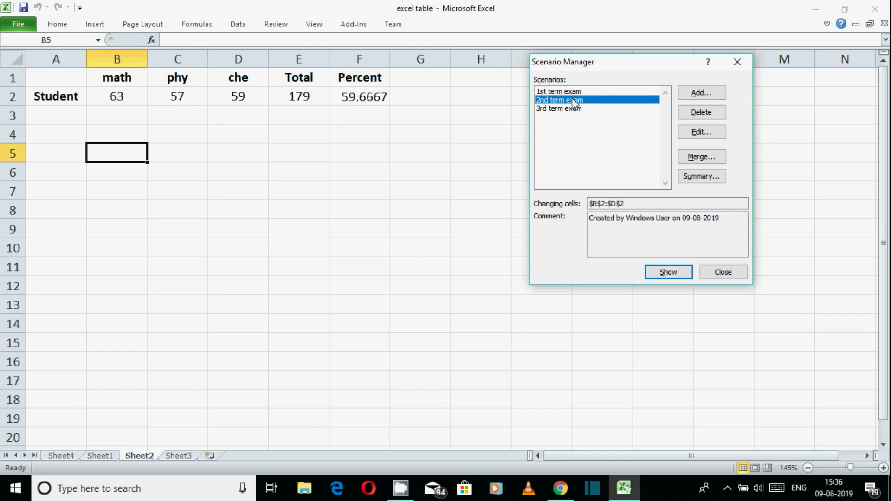
pyautogui.doubleClick(567, 92)
pyautogui.click(565, 100)
pyautogui.doubleClick(566, 100)
pyautogui.click(566, 108)
pyautogui.doubleClick(567, 109)
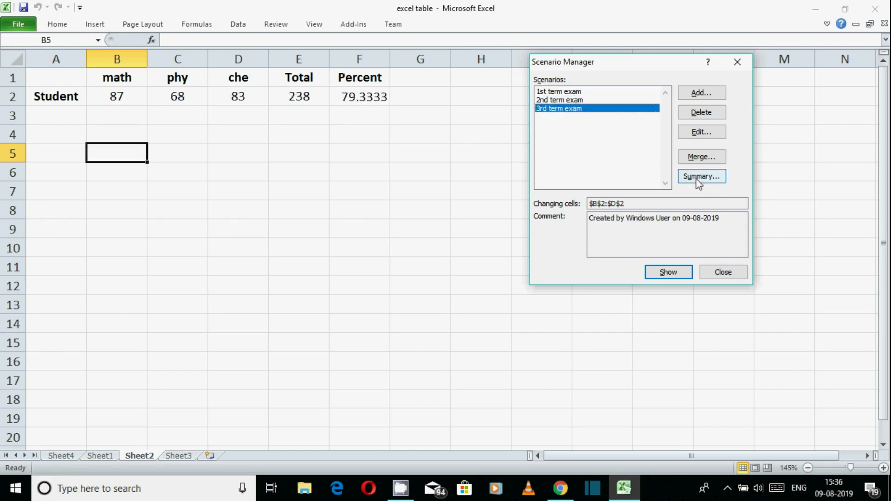
# Open the 2nd term exam scenario for editing, review its changing cells and marks, and accept them as they are.
pyautogui.click(566, 92)
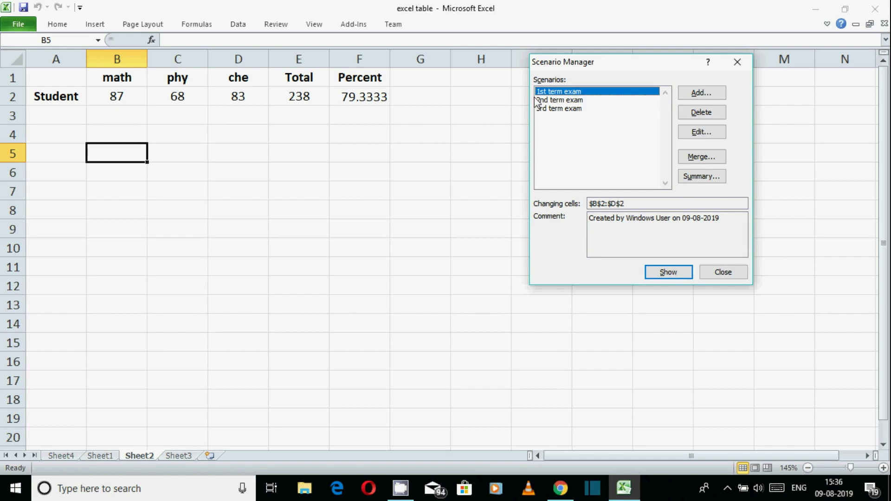
pyautogui.click(552, 100)
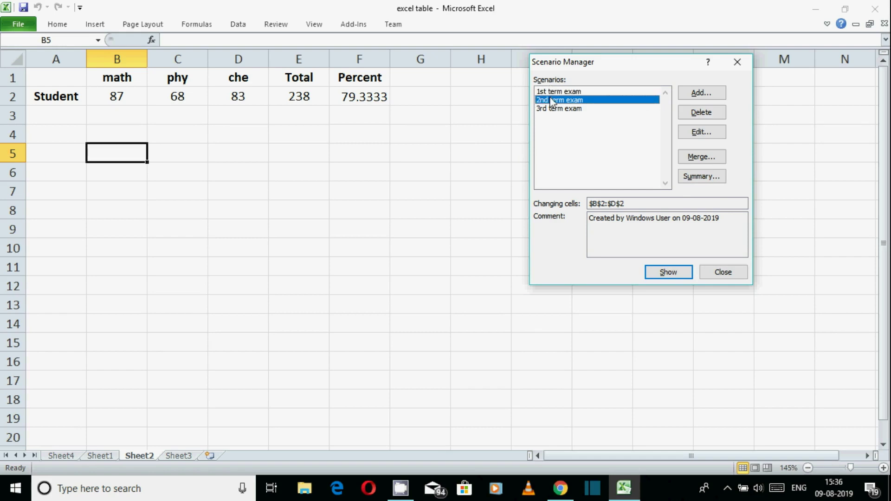
pyautogui.click(708, 134)
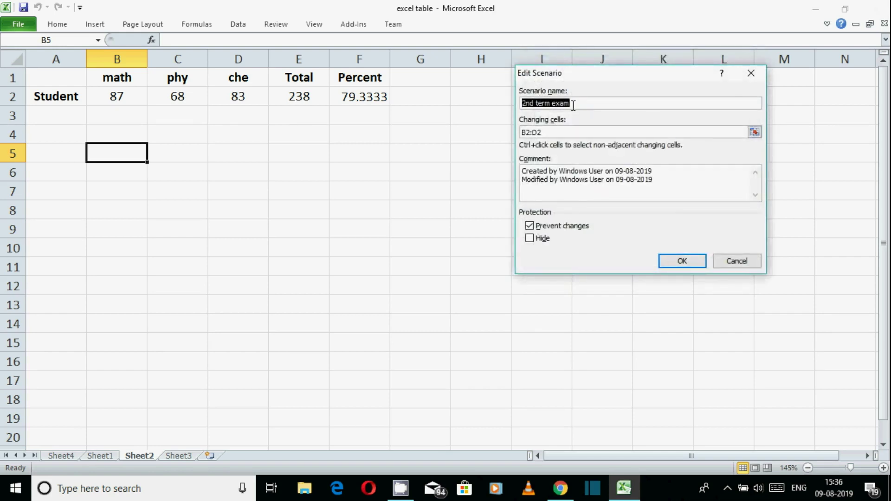
pyautogui.click(688, 260)
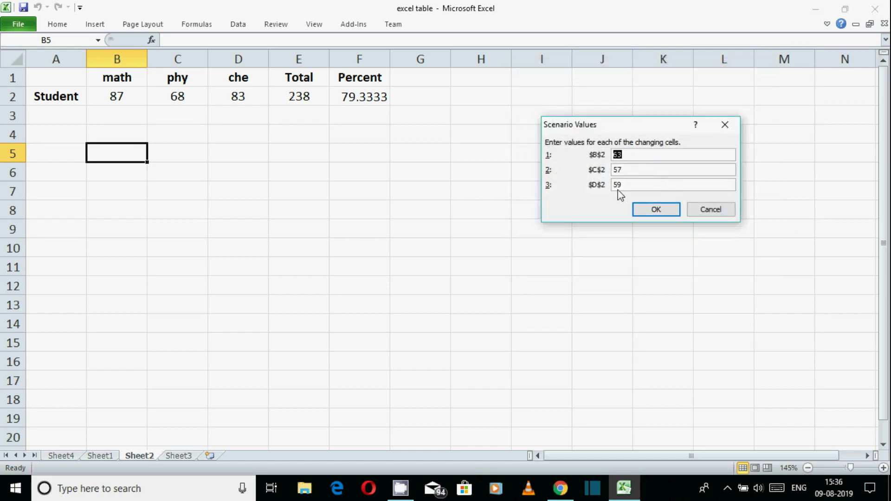
pyautogui.click(656, 210)
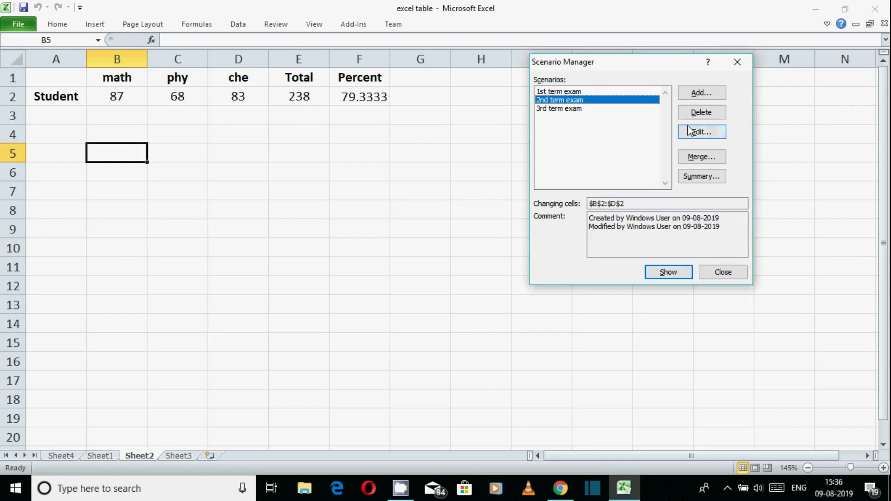
pyautogui.click(573, 92)
pyautogui.click(571, 100)
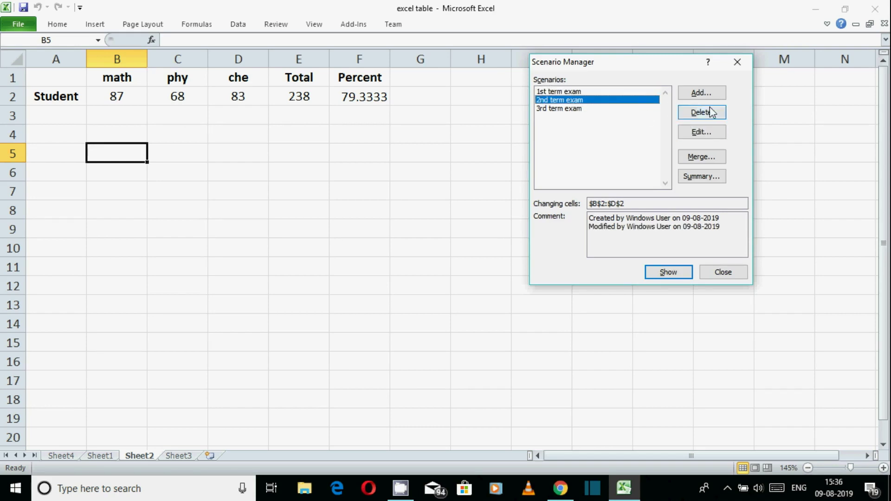
pyautogui.click(572, 92)
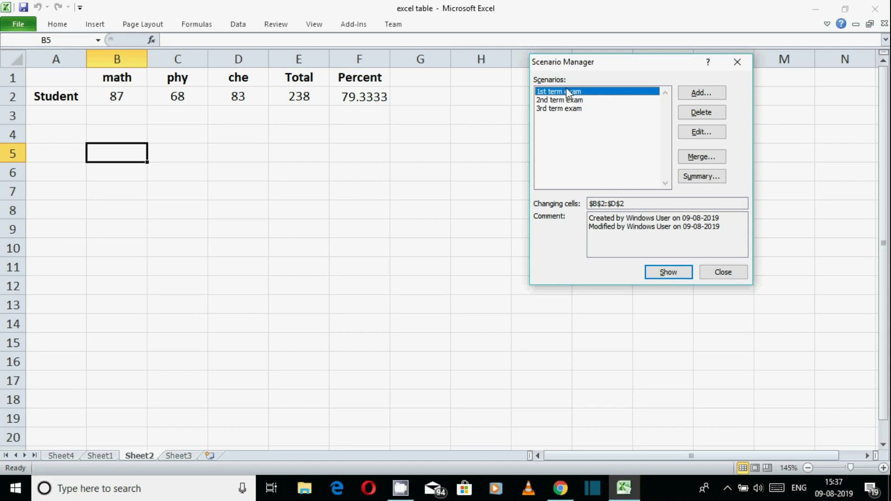
pyautogui.click(571, 102)
pyautogui.click(572, 108)
pyautogui.click(571, 99)
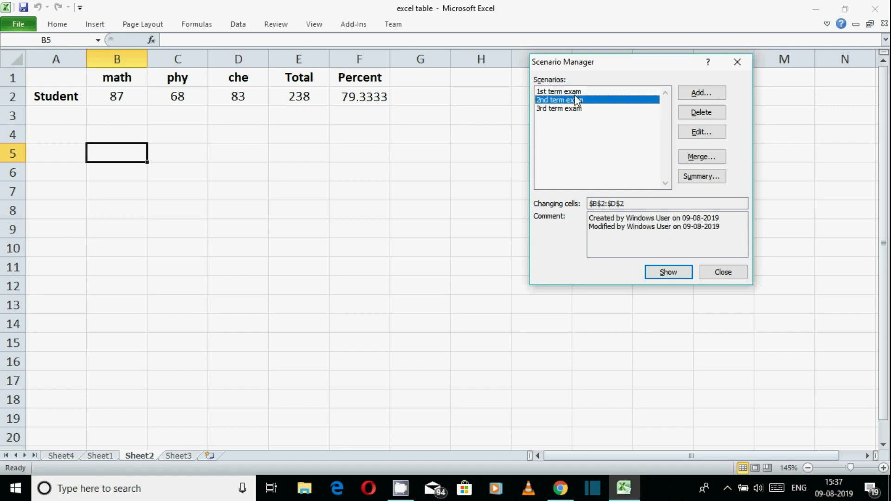
pyautogui.click(571, 92)
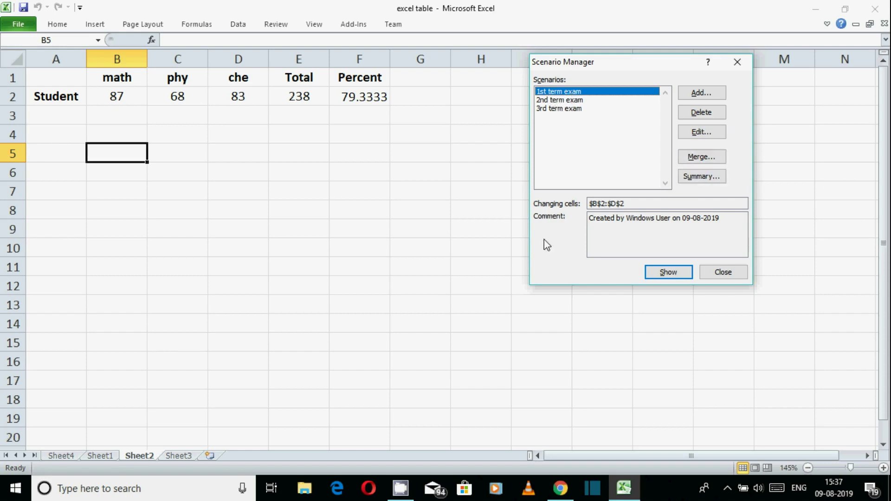
# Create a scenario summary report of the term exam scenarios with C6 as the result cell.
pyautogui.click(700, 178)
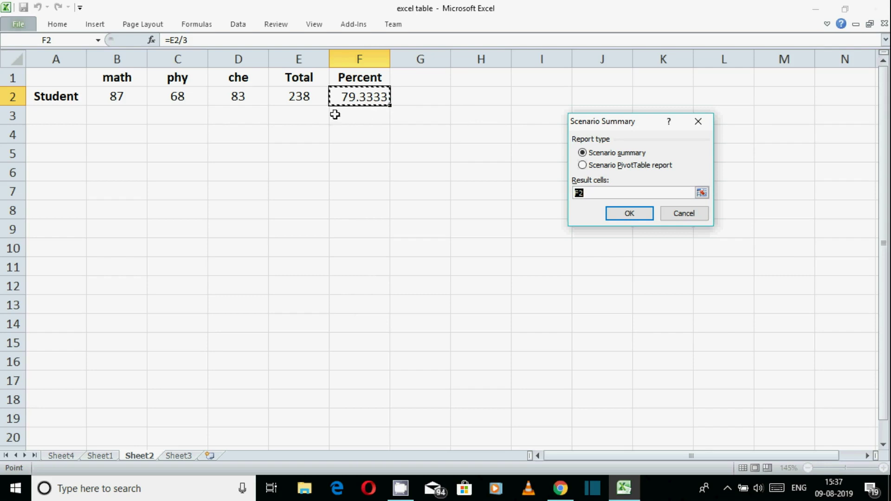
pyautogui.click(701, 193)
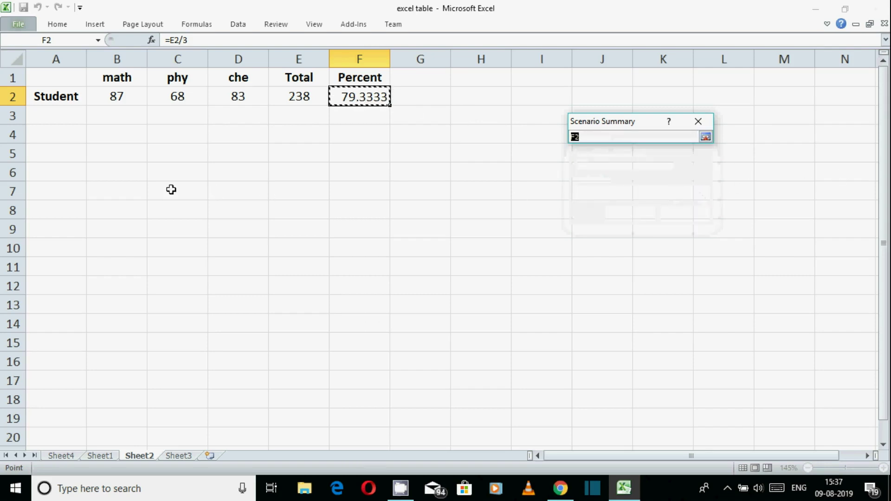
pyautogui.click(55, 172)
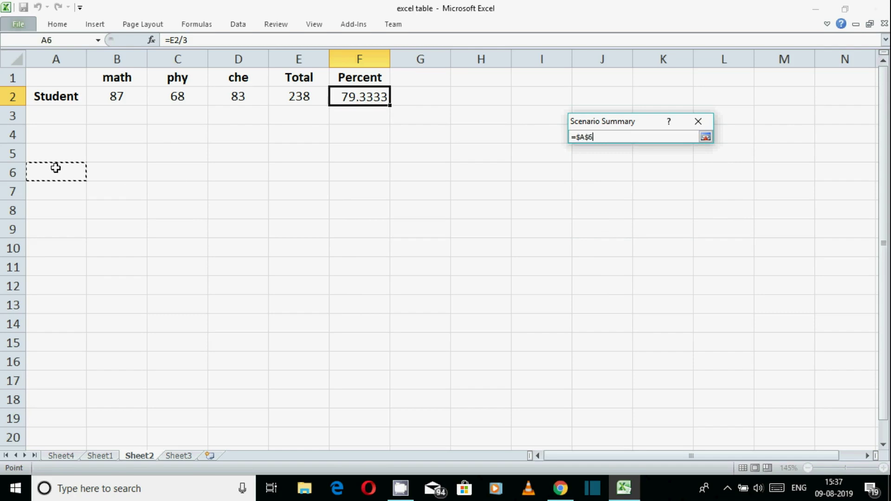
pyautogui.click(173, 174)
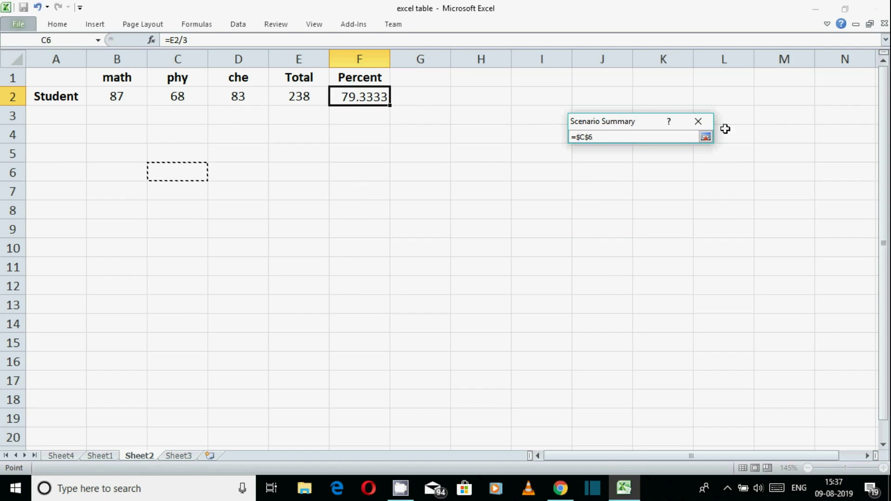
pyautogui.click(705, 137)
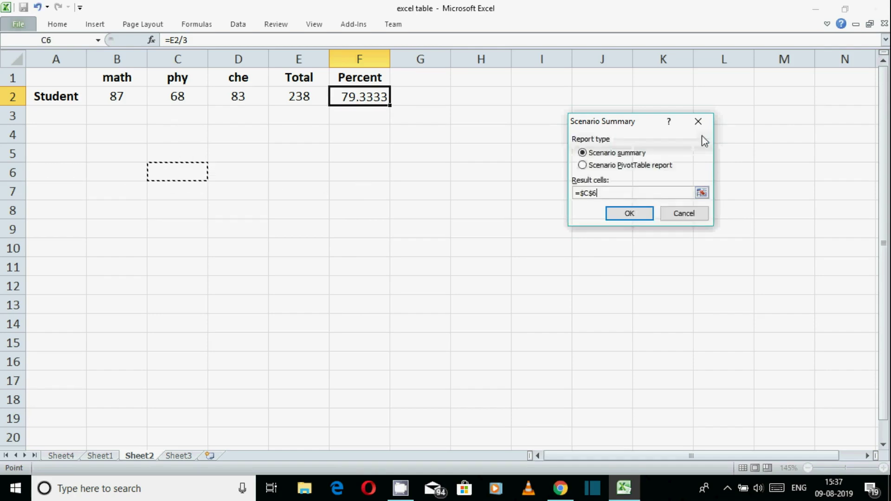
pyautogui.click(620, 212)
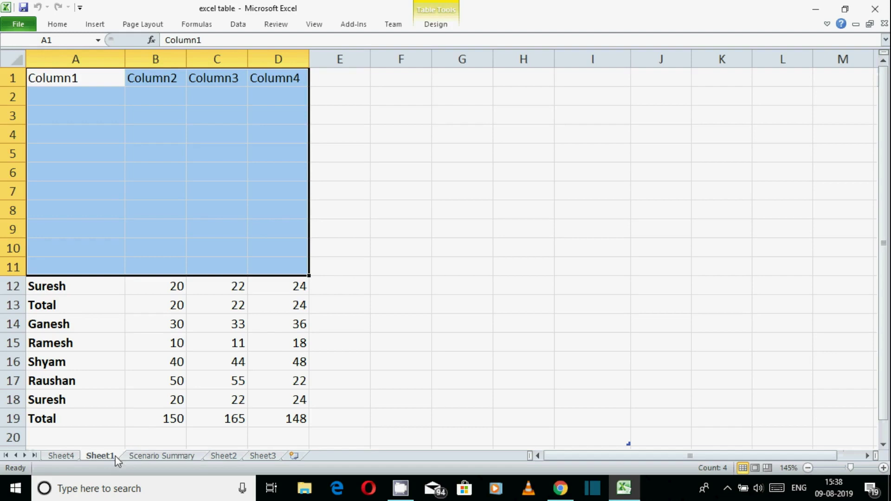
# Compare the Scenario Summary report with the student's marks on Sheet2, ending on Sheet2.
pyautogui.click(227, 457)
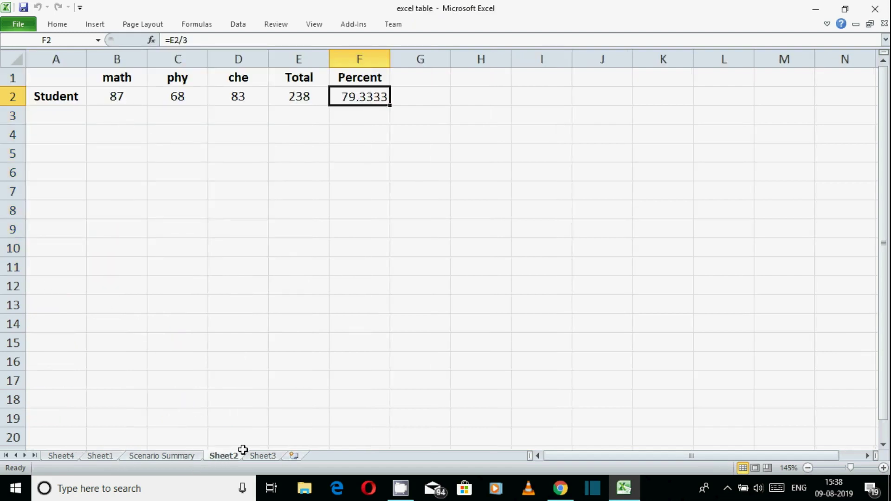
pyautogui.click(157, 457)
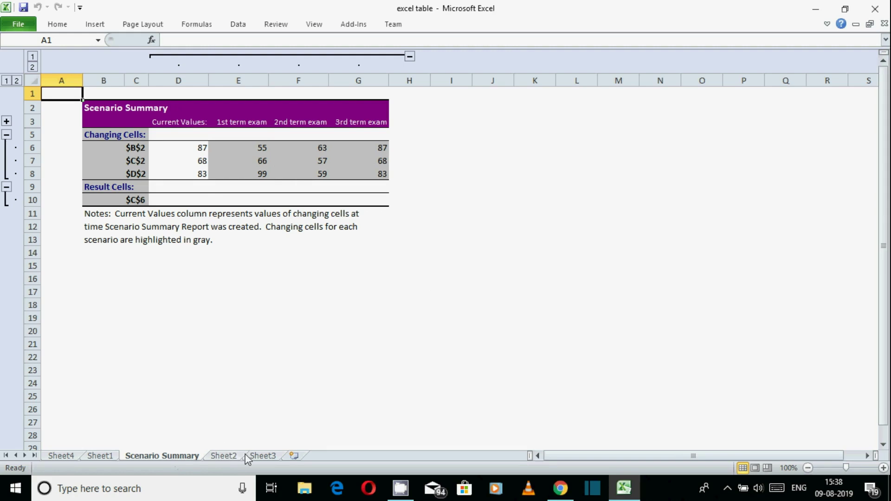
pyautogui.click(224, 456)
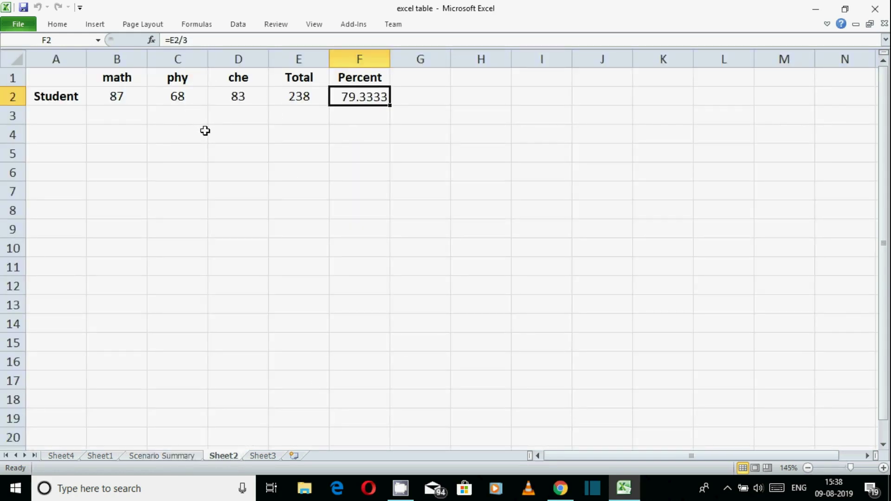
pyautogui.moveTo(49, 109); pyautogui.dragTo(62, 304)
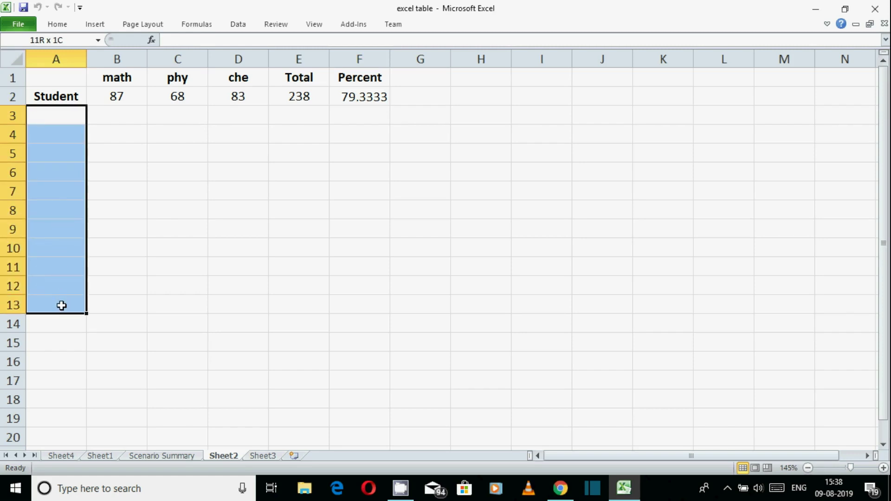
pyautogui.click(56, 97)
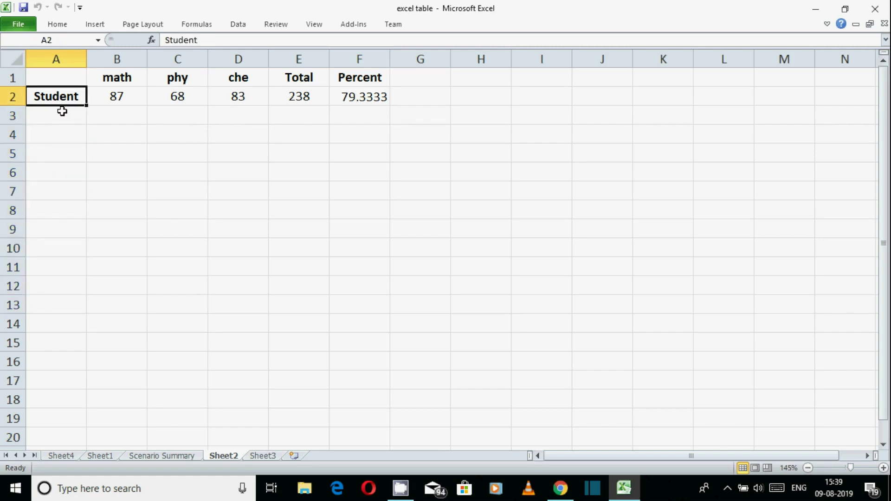
pyautogui.moveTo(54, 114); pyautogui.dragTo(56, 237)
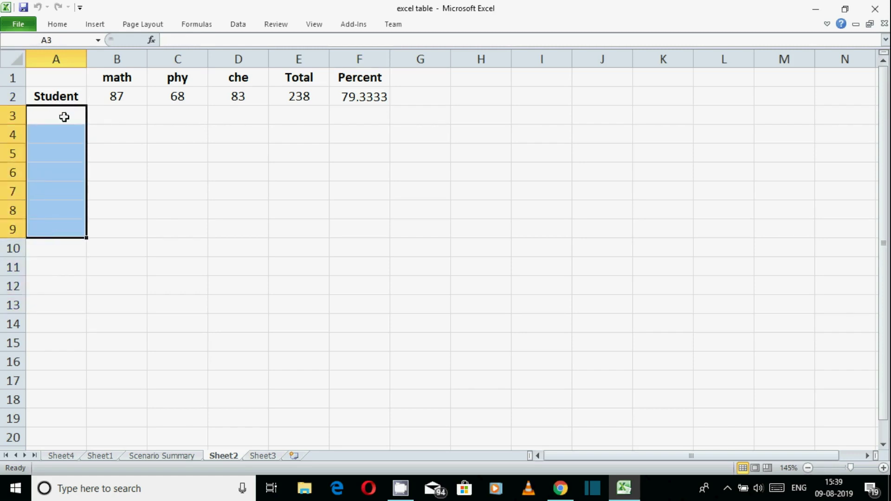
pyautogui.moveTo(44, 94); pyautogui.dragTo(64, 351)
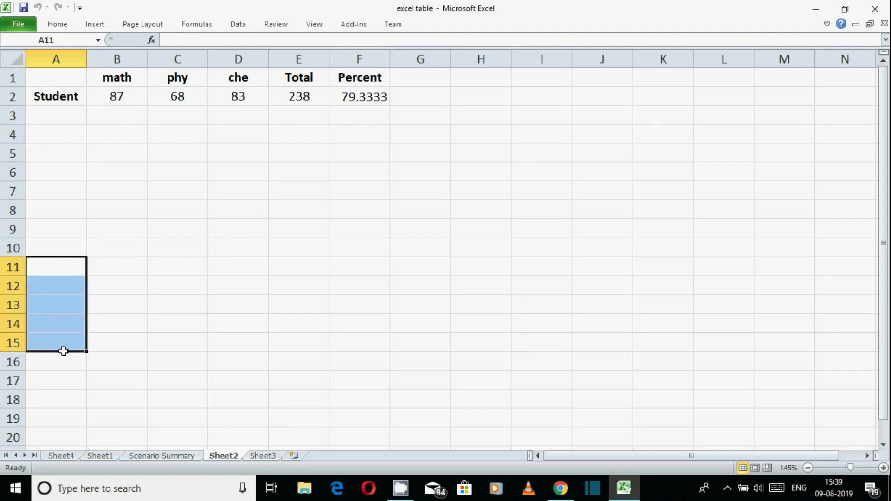
pyautogui.moveTo(52, 98); pyautogui.dragTo(55, 249)
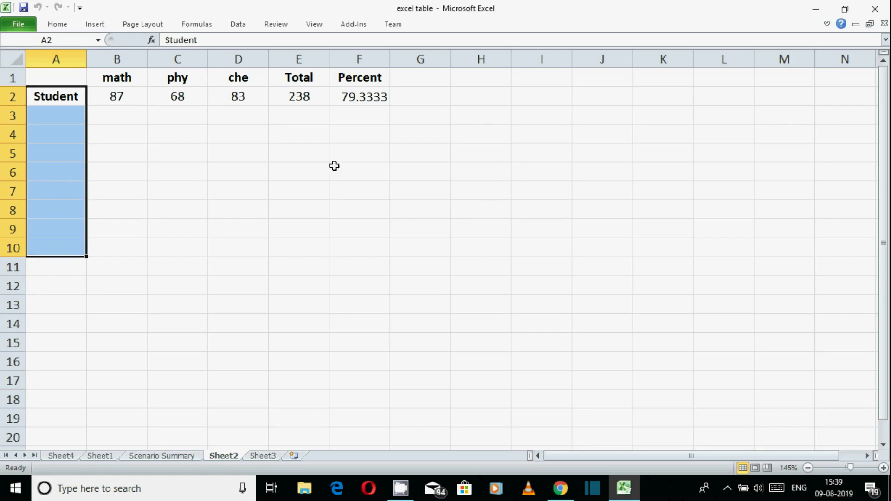
pyautogui.click(117, 127)
pyautogui.click(66, 96)
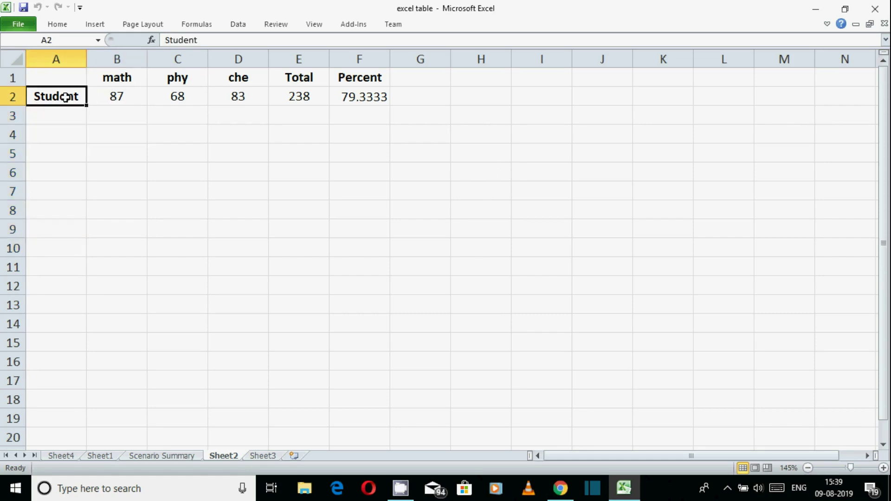